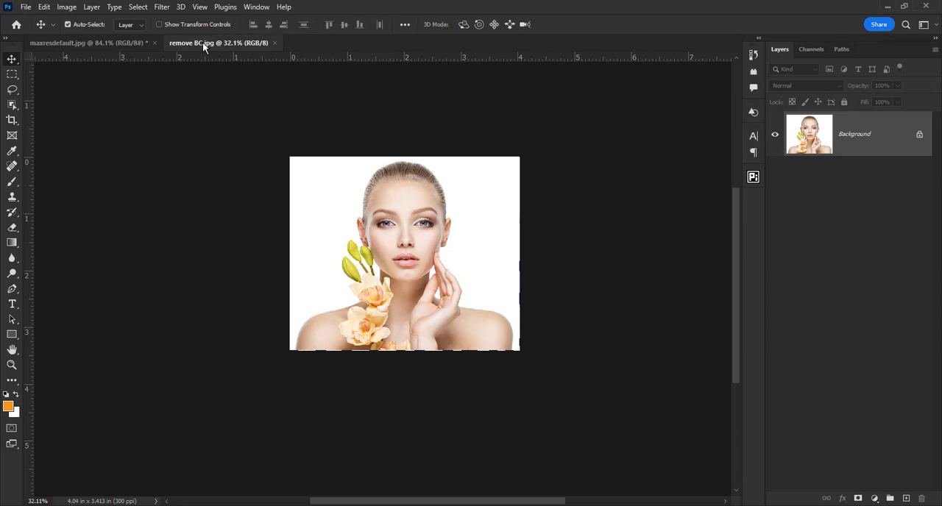
Step: Duplicate the Background layer of the portrait in remove BC.jpg
key(ctrl)
key(ctrl+0)
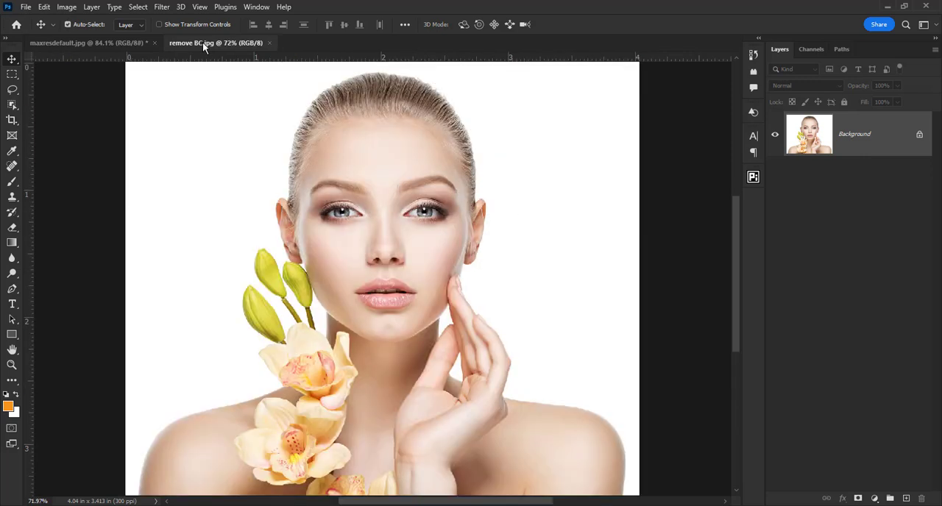
scroll(339, 215, down, 2)
scroll(339, 219, up, 1)
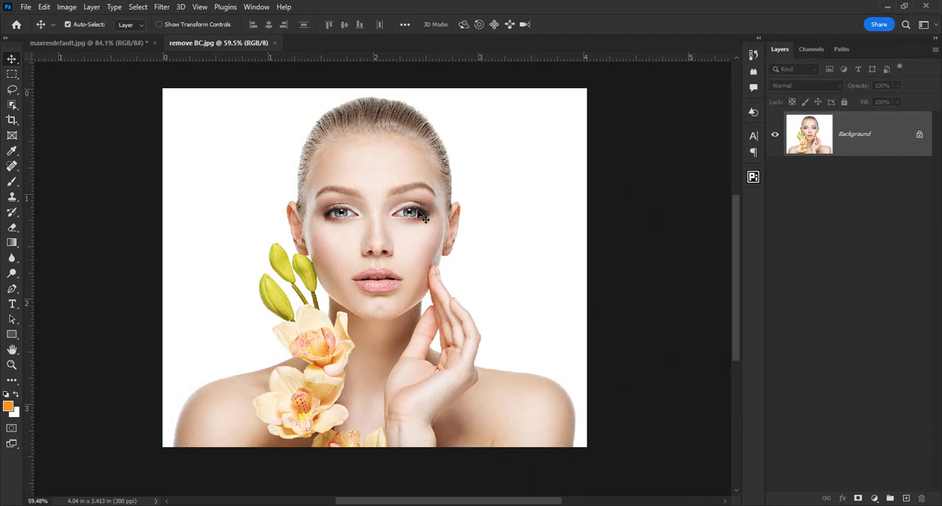
key(ctrl+j)
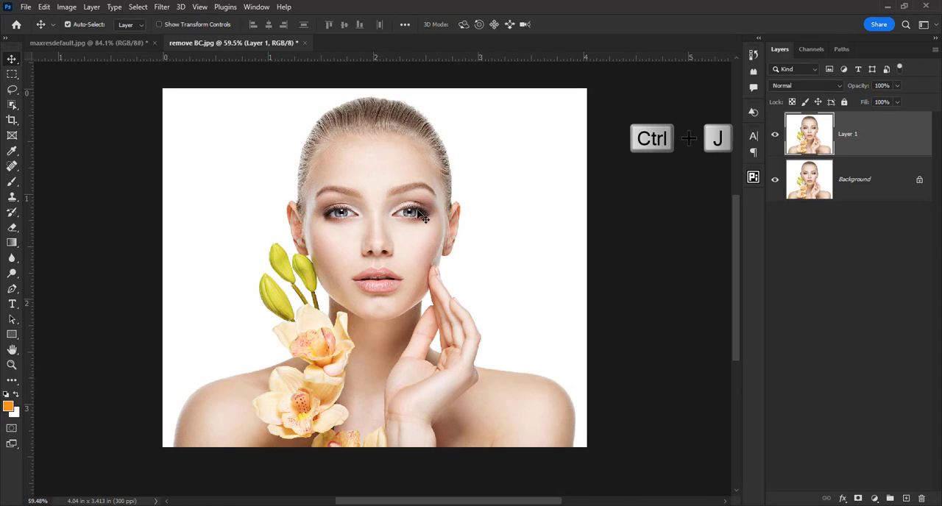
Step: Run the Remove background quick action on Layer 1 and check the cutout by toggling the Background layer's visibility
key(ctrl+f)
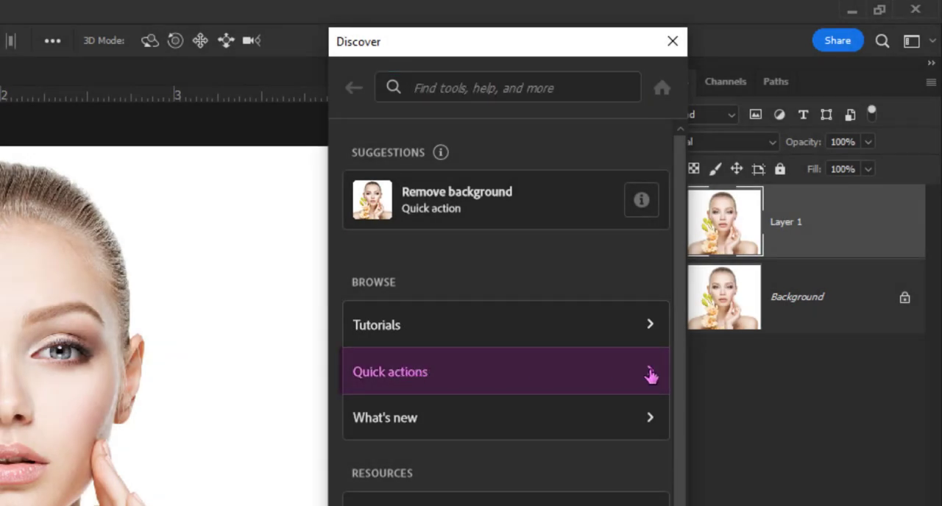
click(650, 375)
scroll(552, 364, down, 3)
scroll(519, 372, down, 5)
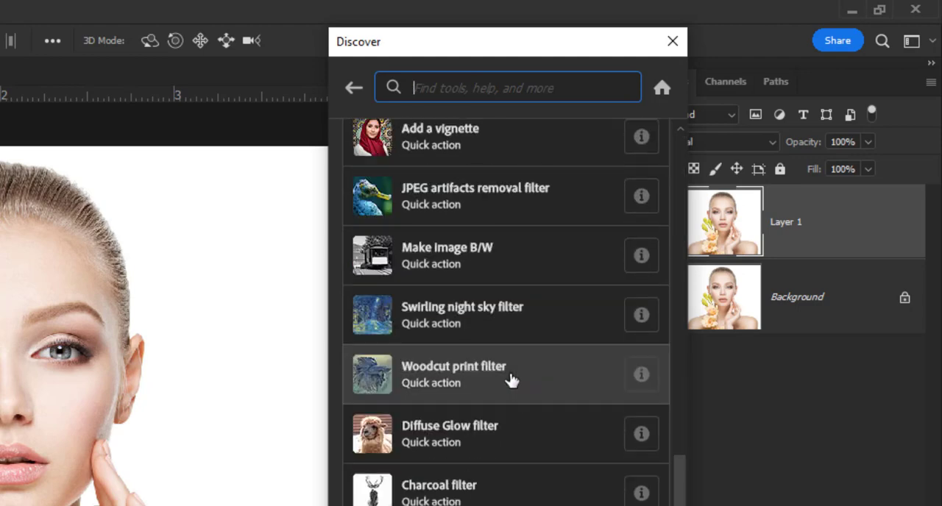
scroll(512, 379, up, 10)
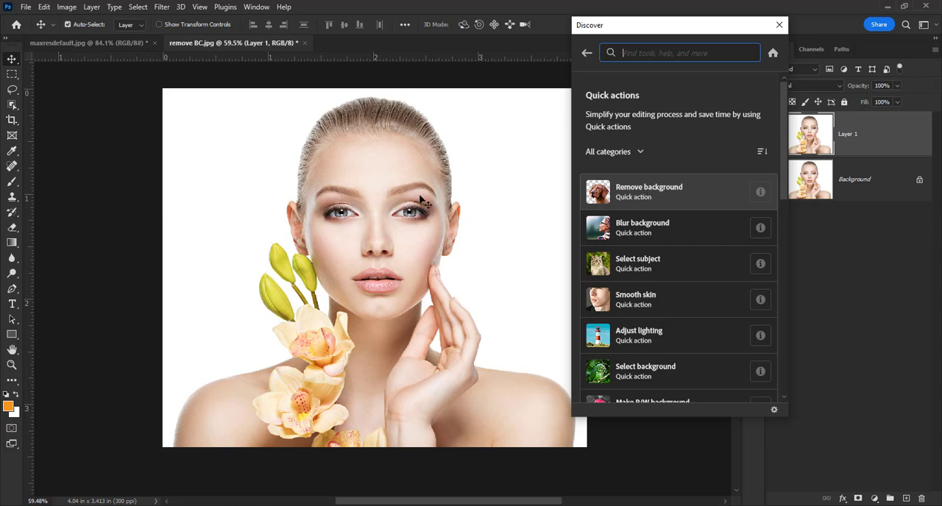
click(641, 192)
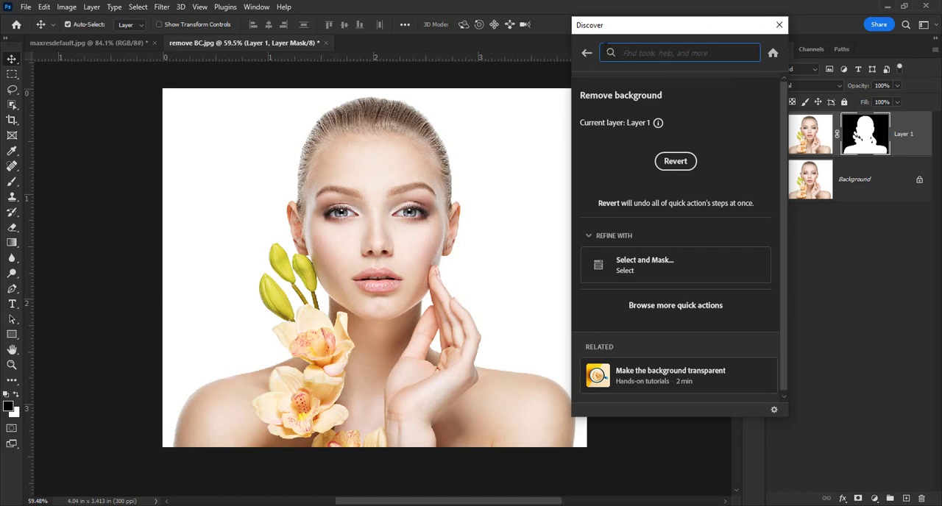
click(586, 56)
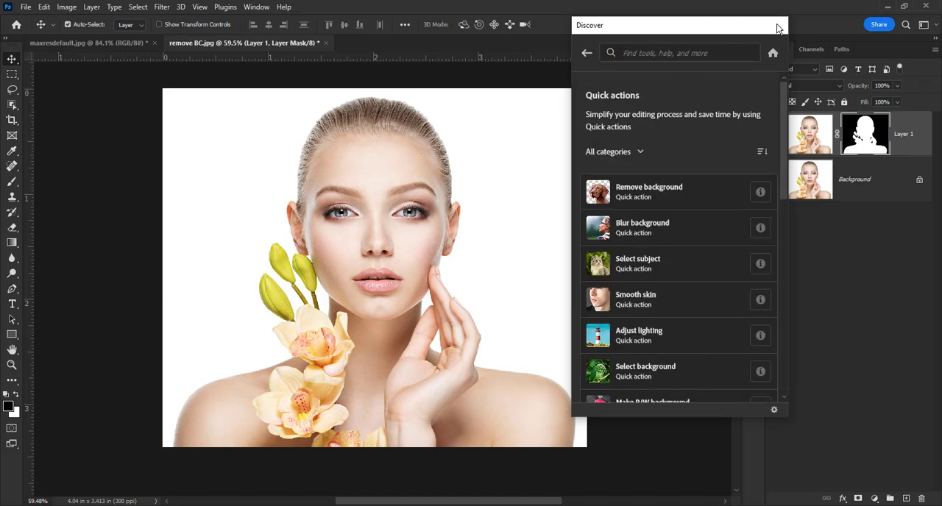
click(778, 25)
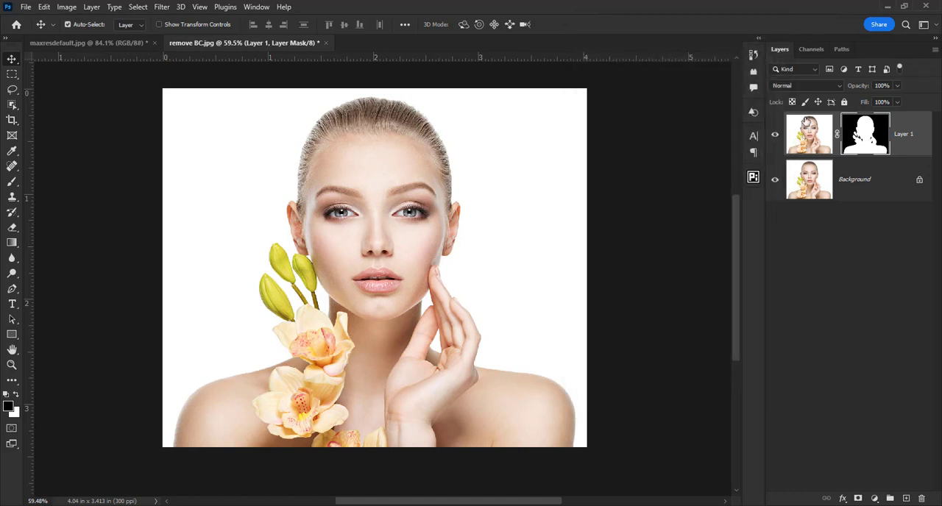
click(775, 180)
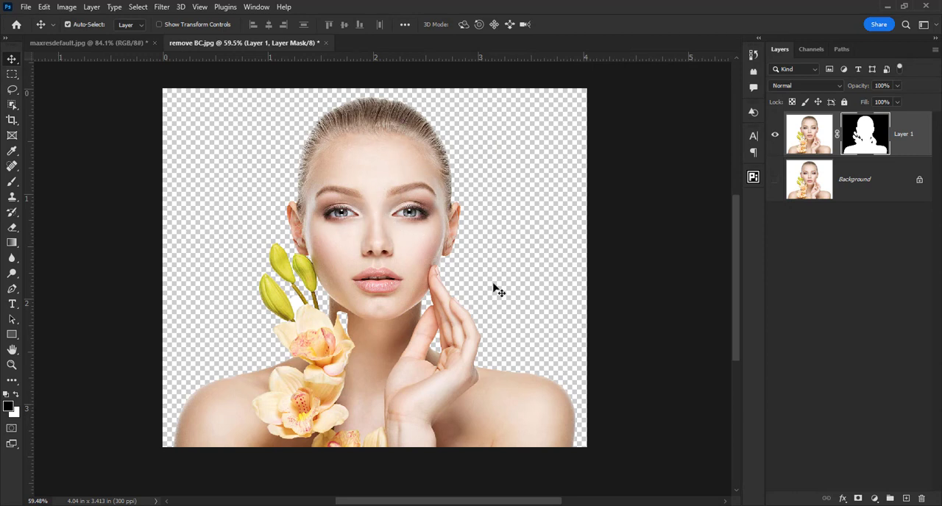
click(775, 181)
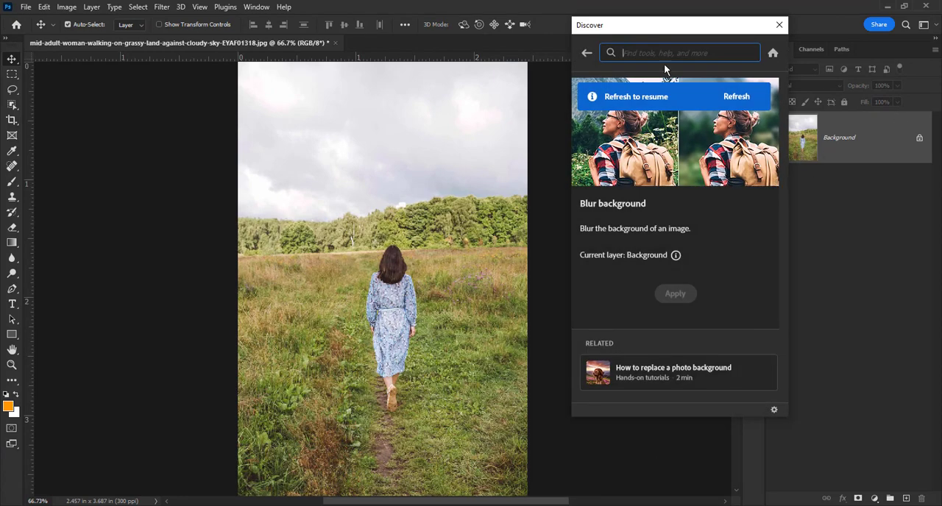
Step: Apply the Blur background quick action to the photo of the walking woman and compare it with the blurred layer hidden and shown
click(587, 53)
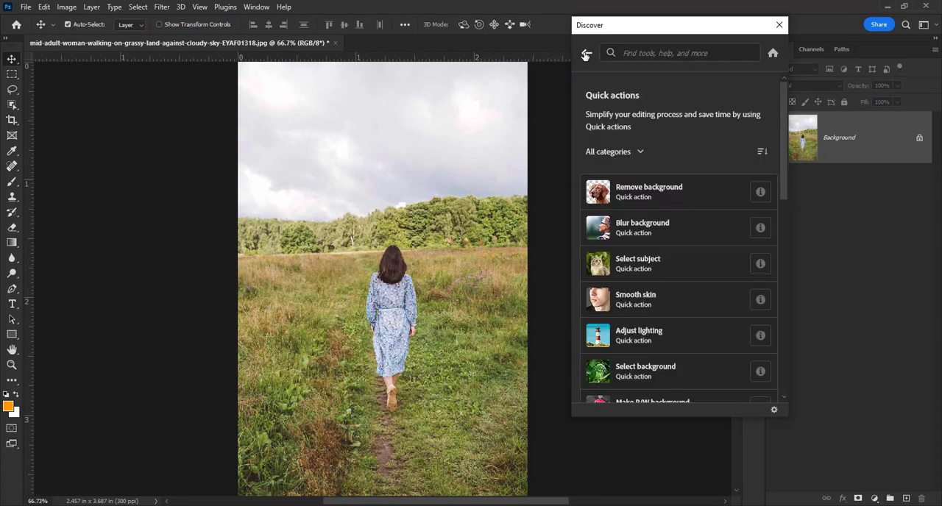
click(627, 233)
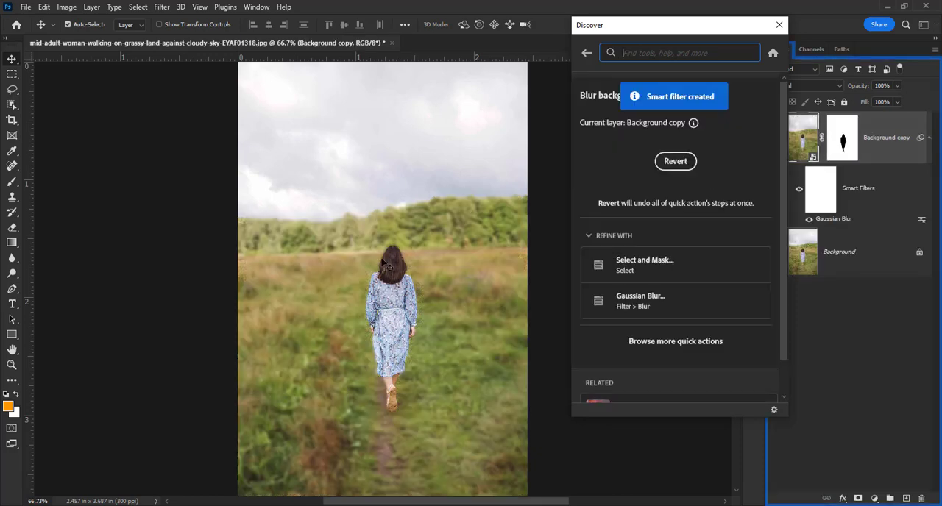
click(780, 26)
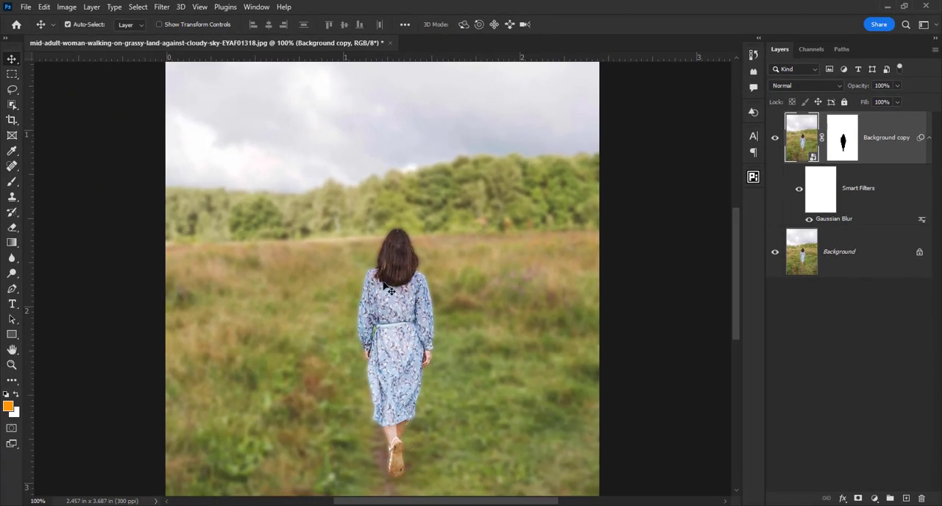
click(775, 139)
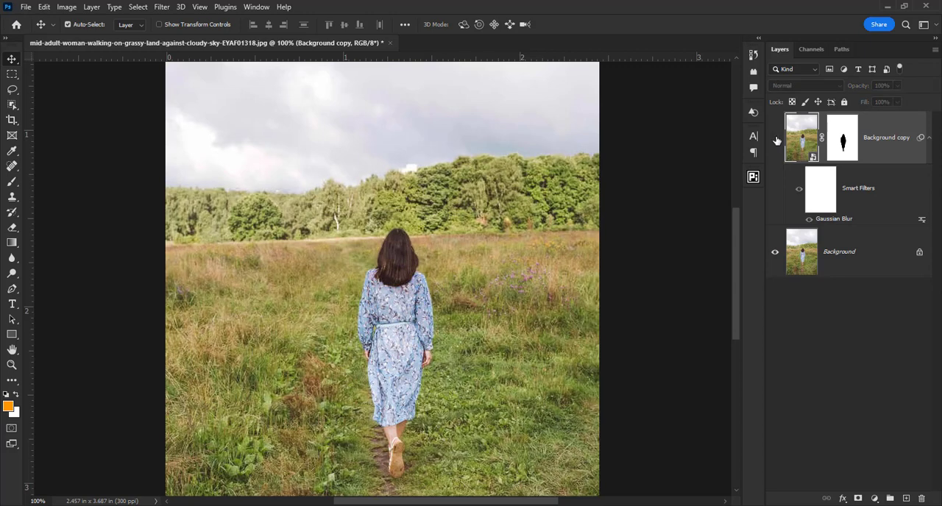
click(775, 139)
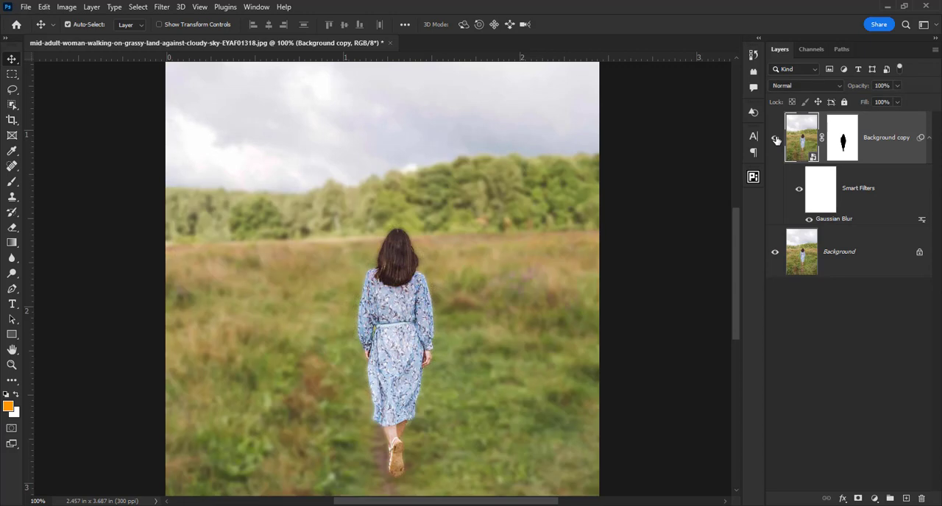
key(ctrl+minus)
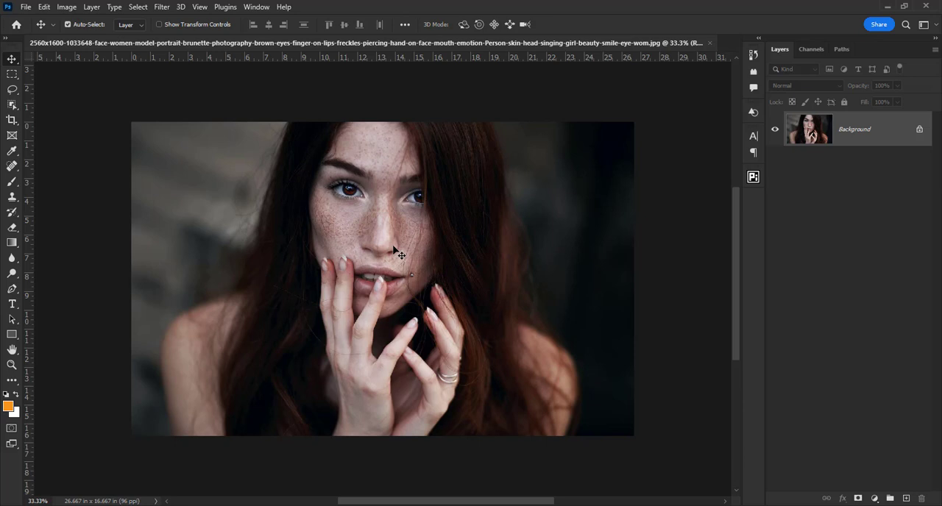
Step: Apply the Smooth skin quick action to the freckled portrait
key(ctrl+f)
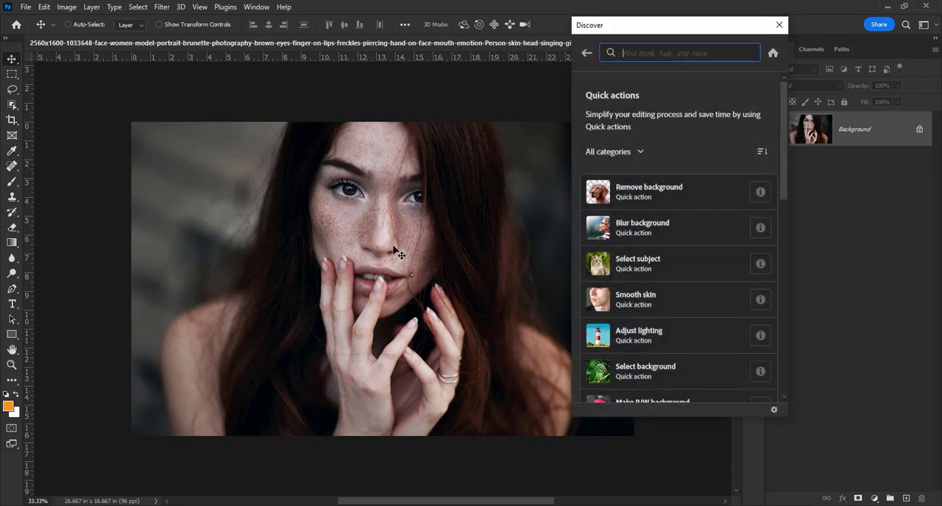
click(638, 300)
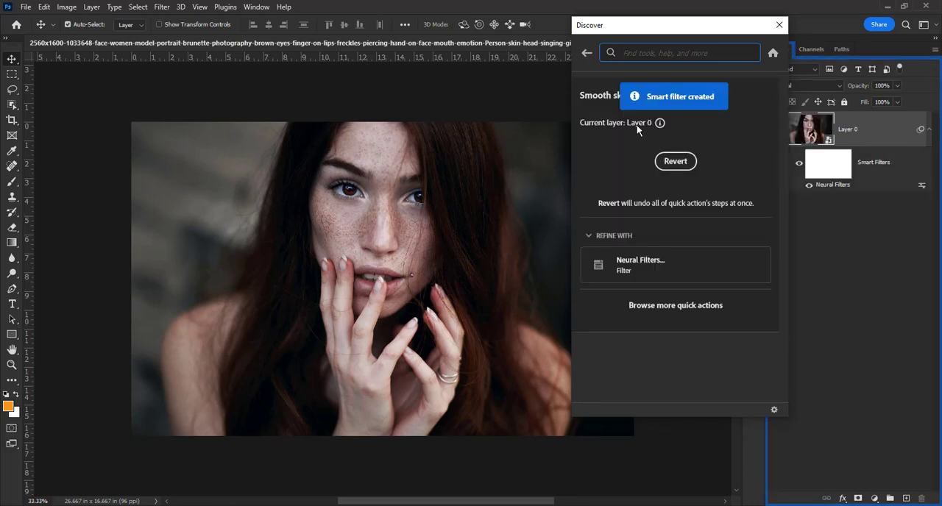
click(780, 22)
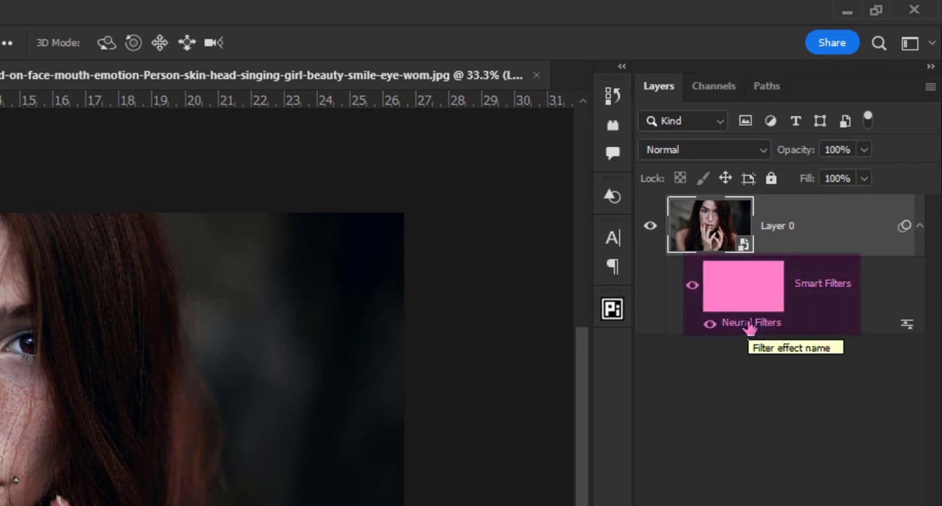
Step: Edit the Neural Filters smart filter on Layer 0, setting Skin Smoothing to Blur 100 and Smoothness +50
double_click(749, 323)
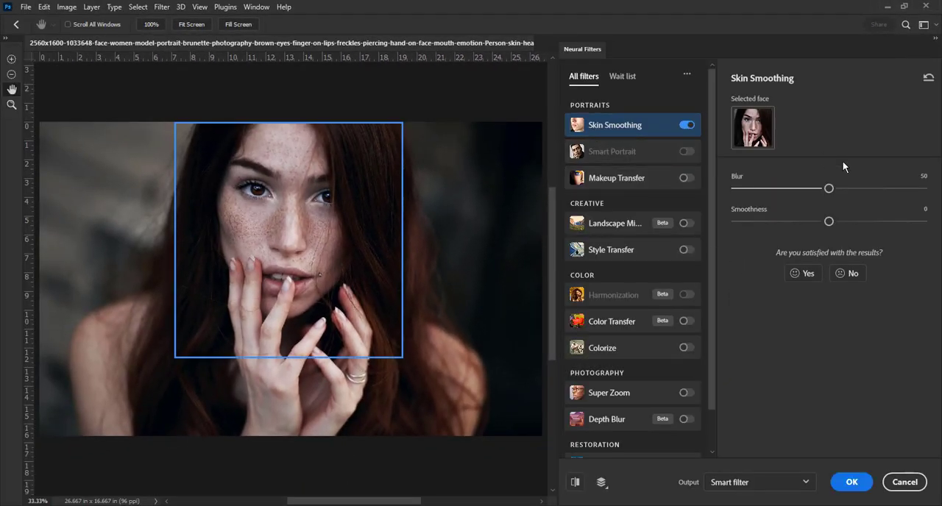
drag(829, 190, 935, 193)
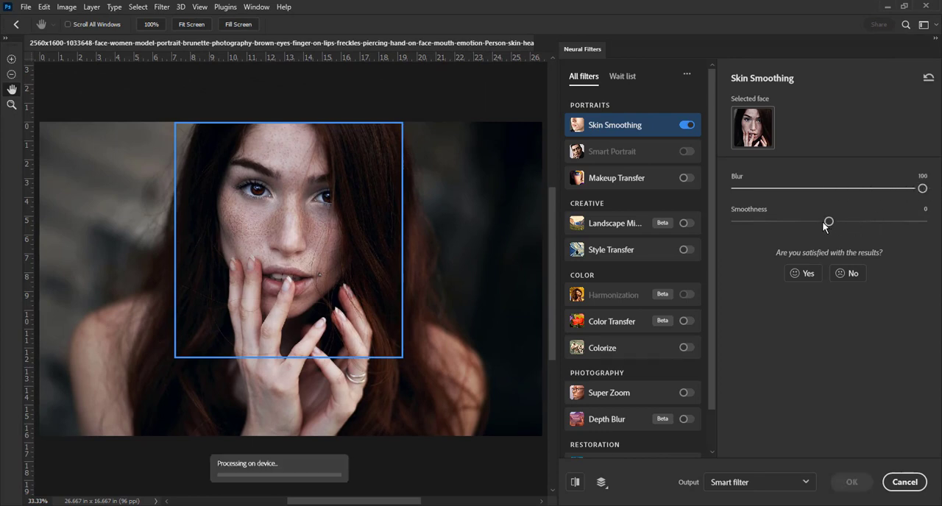
drag(829, 222, 929, 222)
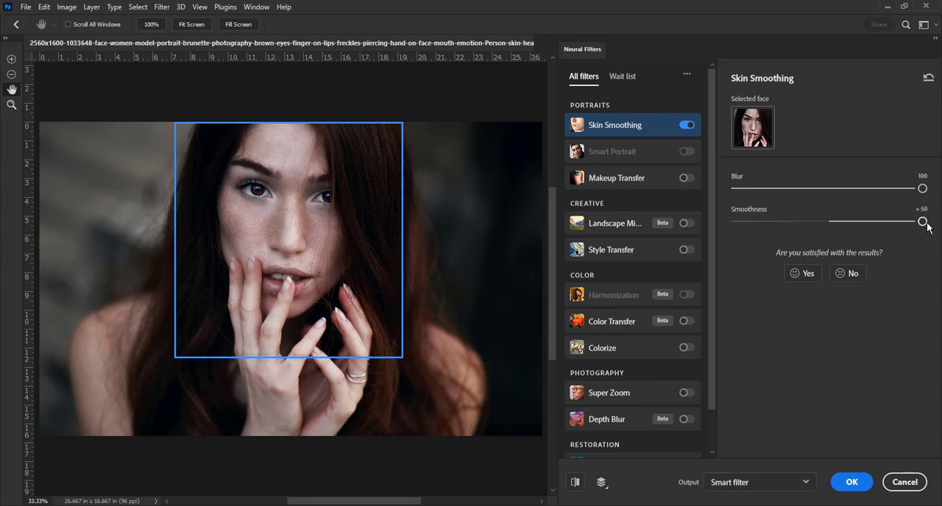
click(851, 482)
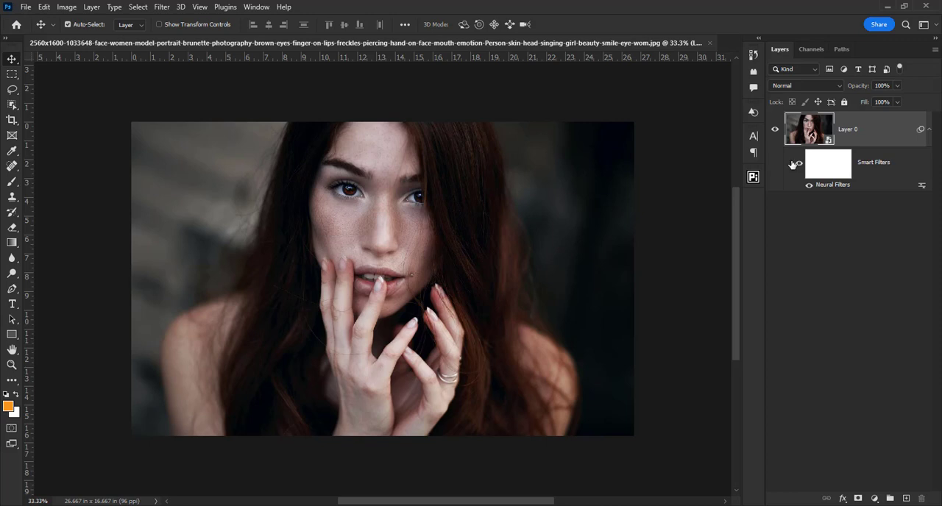
Step: Reapply the last Neural Filters effect to Layer 0 as a second smart filter
click(160, 7)
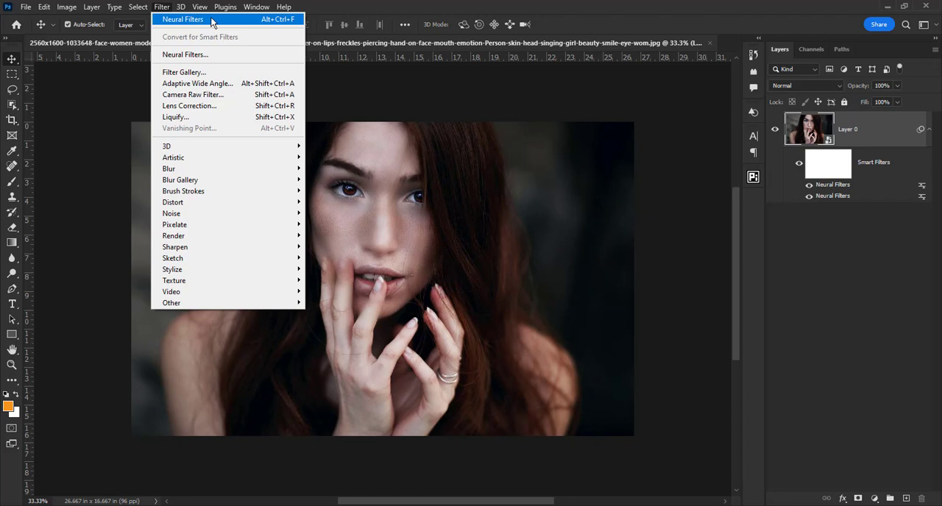
click(370, 14)
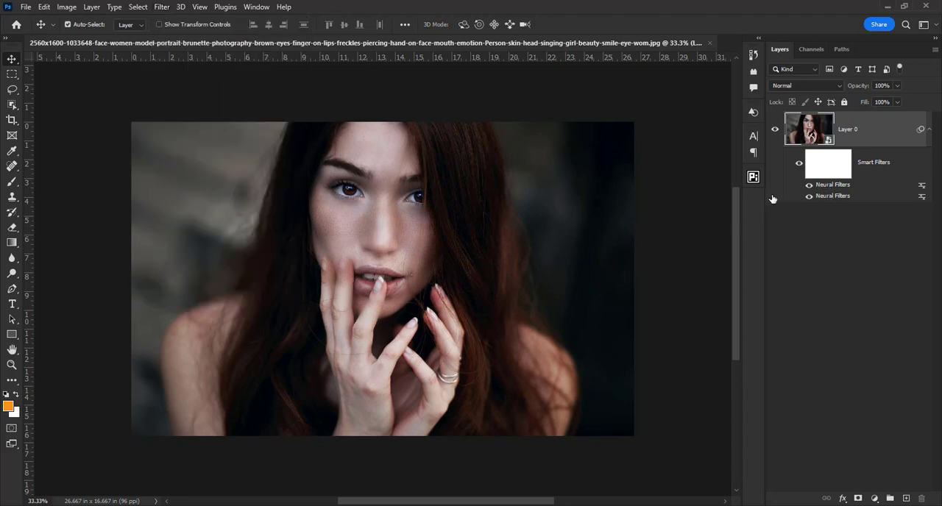
Step: Compare the face before and after skin smoothing by toggling the Smart Filters' visibility and examining the skin up close
click(799, 165)
click(799, 165)
scroll(440, 264, up, 3)
drag(407, 170, 421, 216)
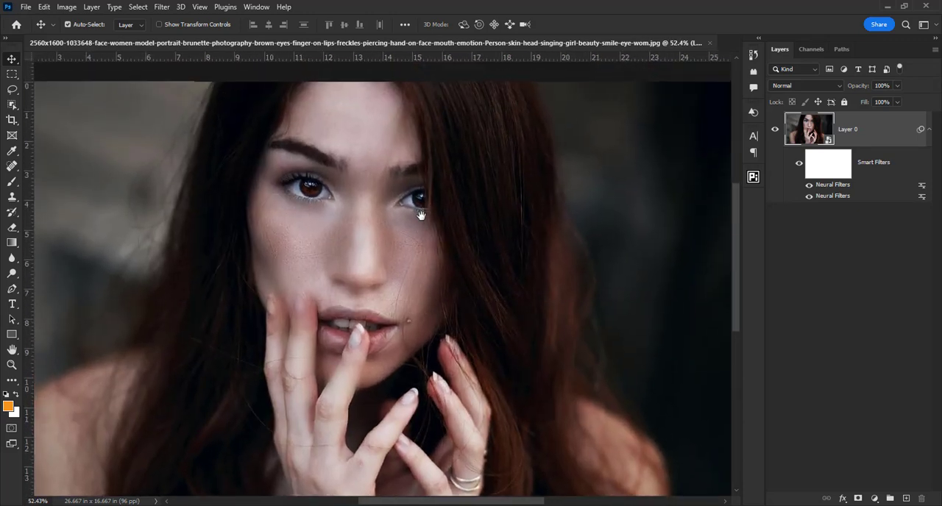
click(798, 165)
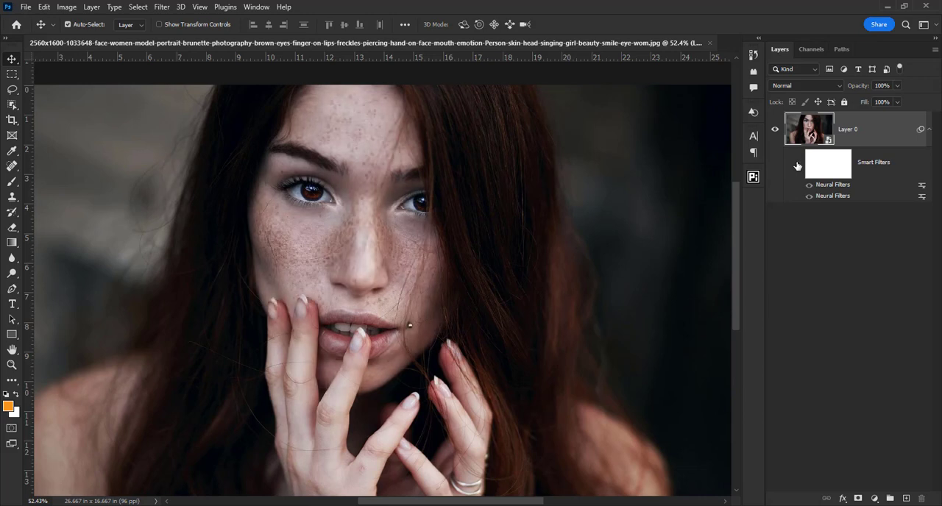
click(798, 165)
click(798, 165)
click(797, 166)
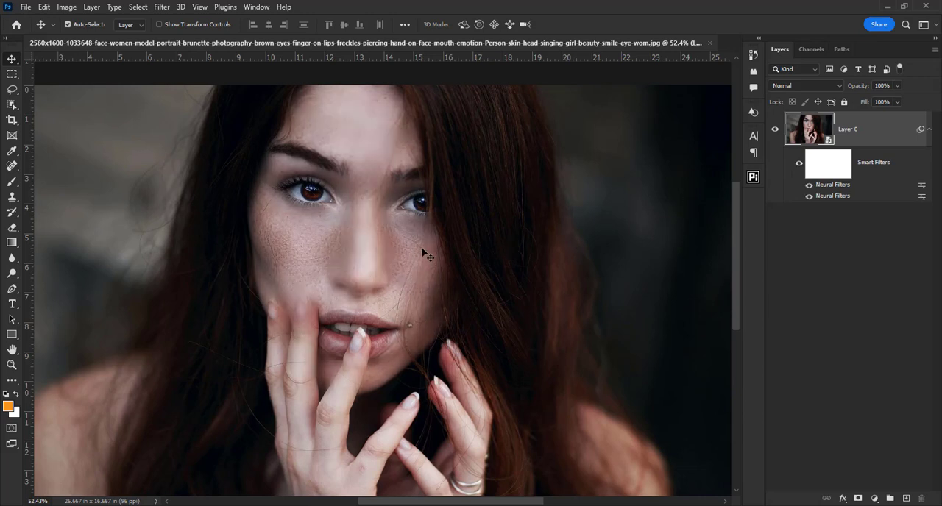
scroll(400, 306, up, 6)
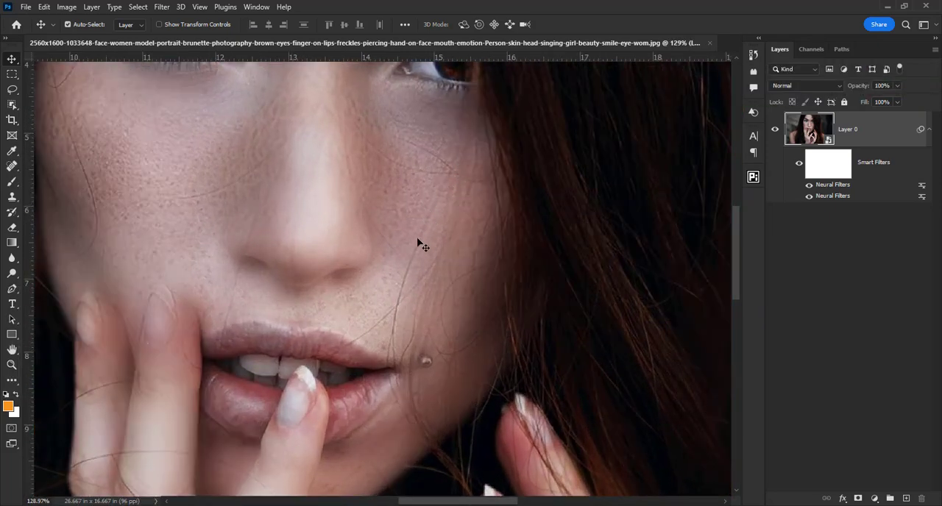
scroll(406, 298, down, 6)
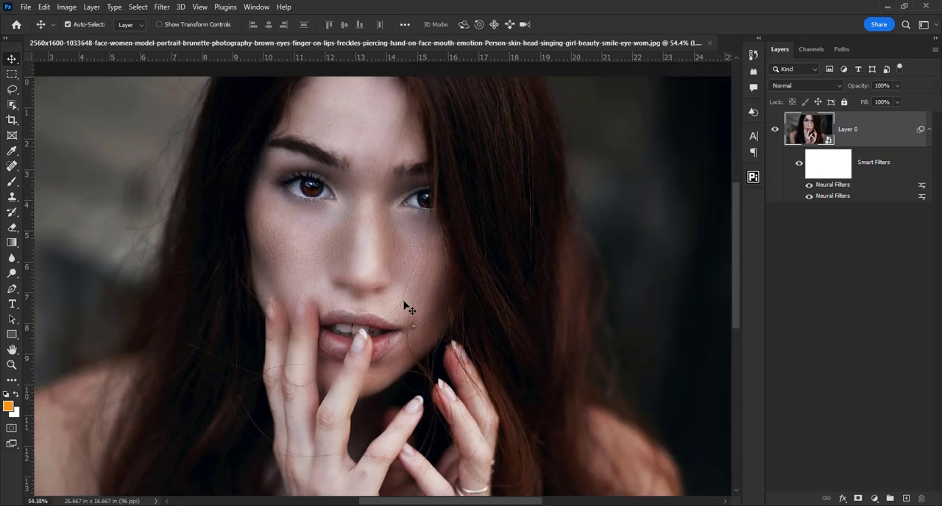
scroll(405, 304, up, 2)
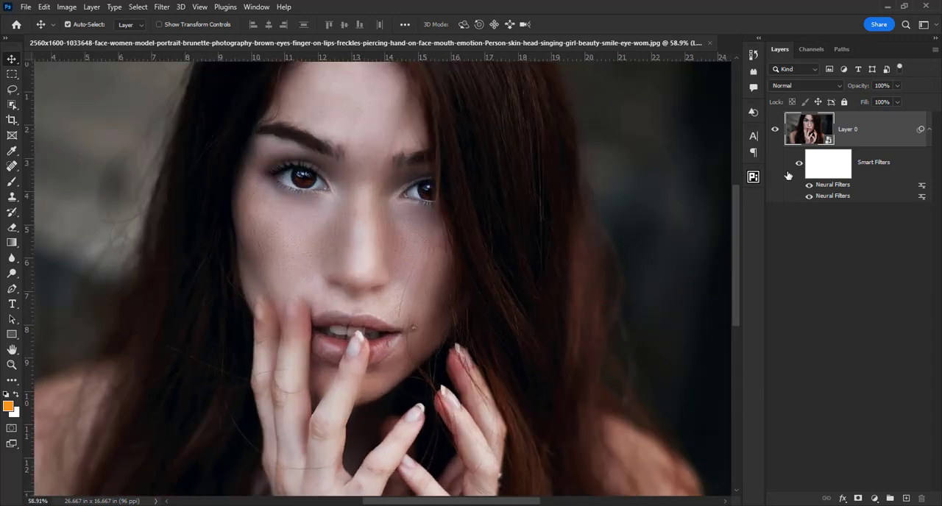
click(798, 164)
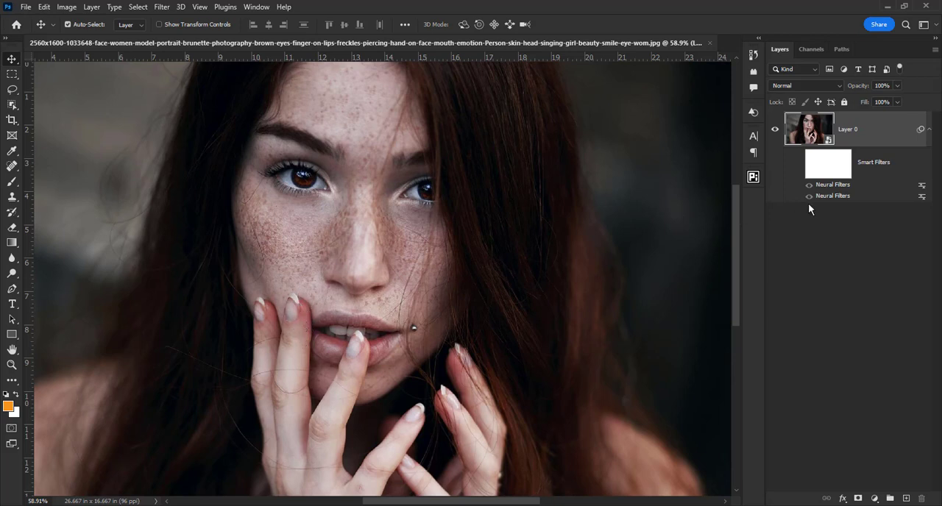
click(799, 163)
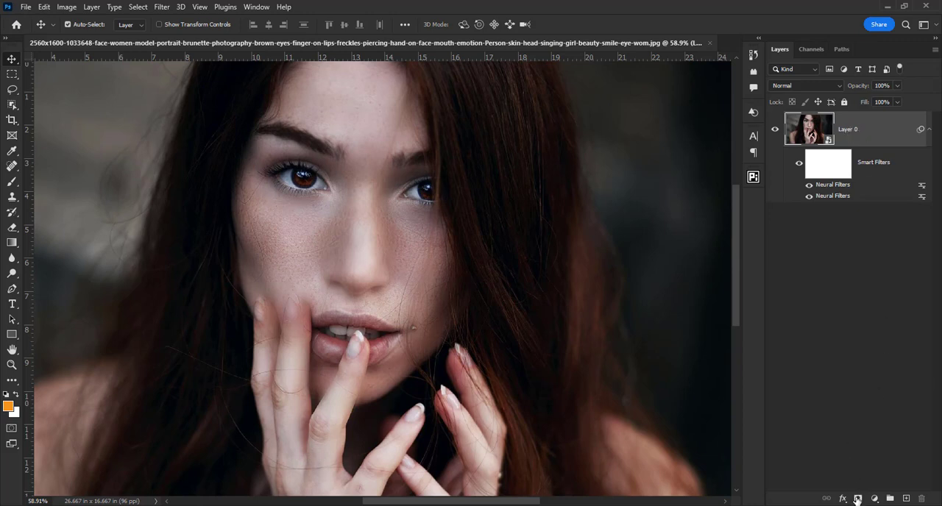
Step: Add a layer mask to Layer 0 and activate the Brush tool with black as the foreground colour
click(858, 499)
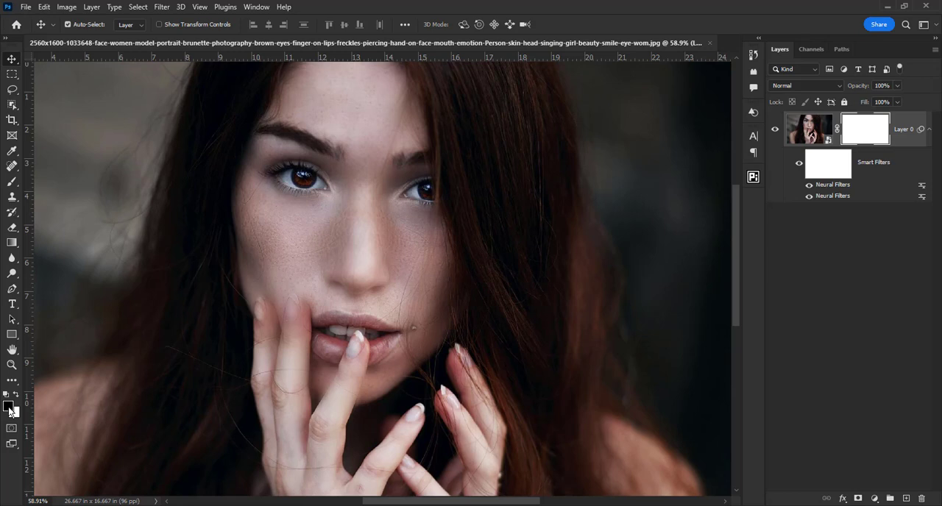
click(10, 184)
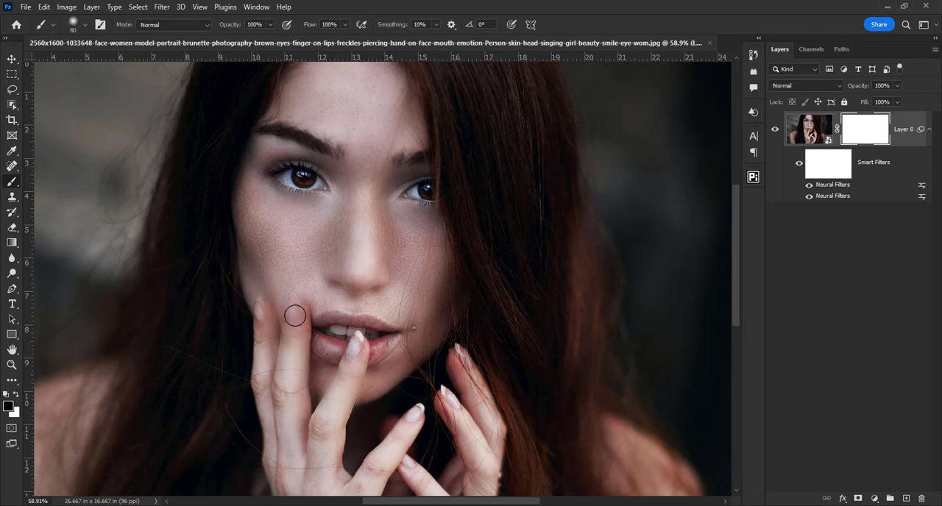
Step: Try painting black over the fingertip beside the mouth on Layer 0's layer mask, and undo the strokes
drag(294, 313, 295, 324)
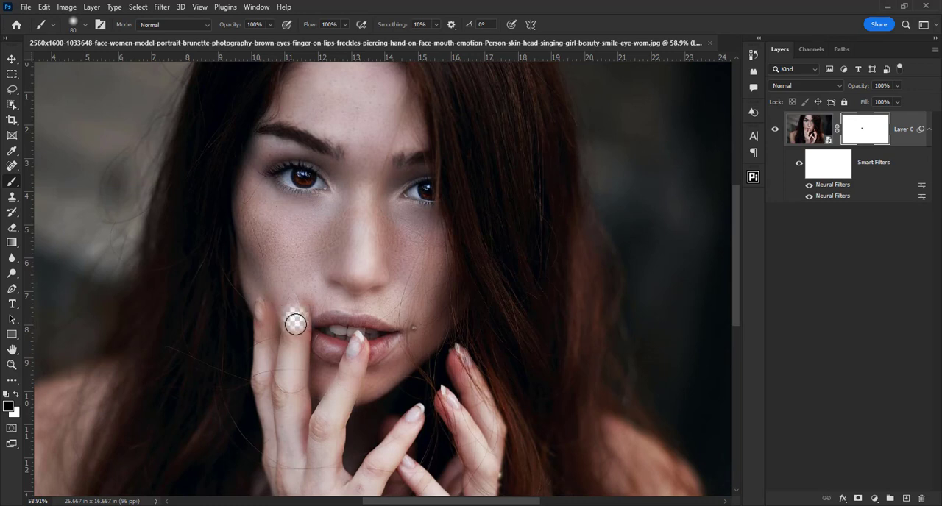
key(ctrl+z)
key(ctrl+z)
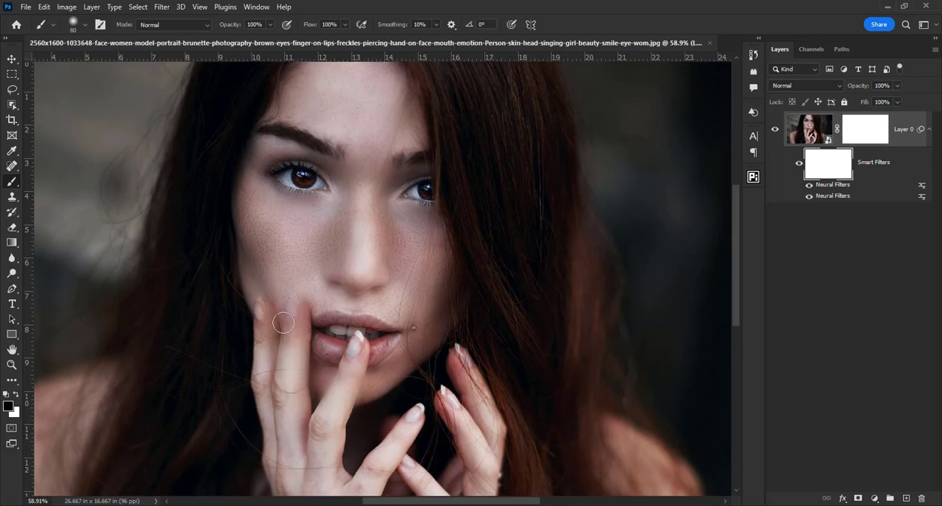
click(846, 130)
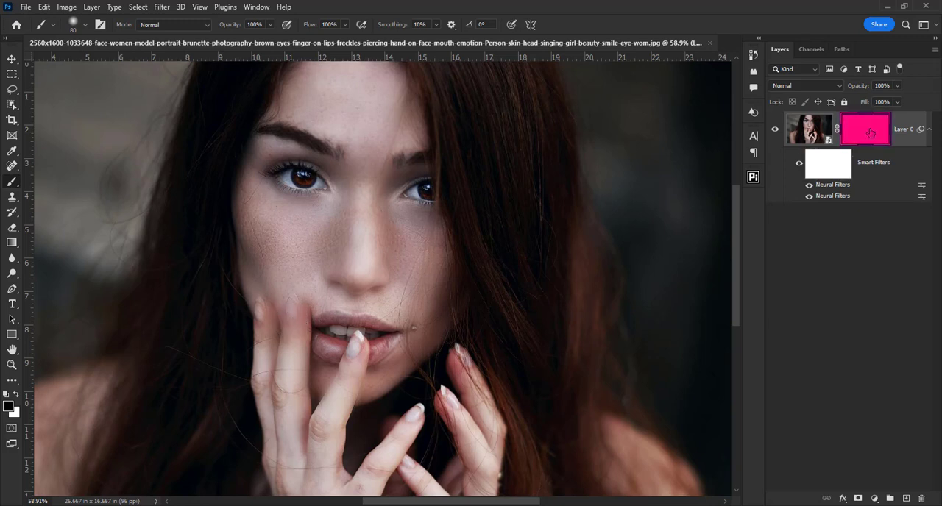
drag(288, 306, 294, 325)
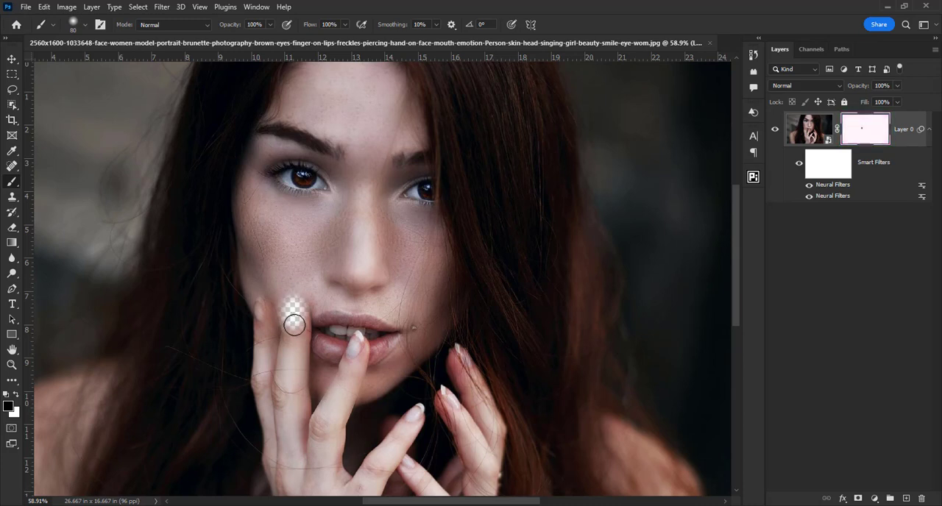
key(ctrl+z)
Step: Paint black on the Smart Filters mask over the fingers and lips to exclude them from the skin smoothing
click(824, 171)
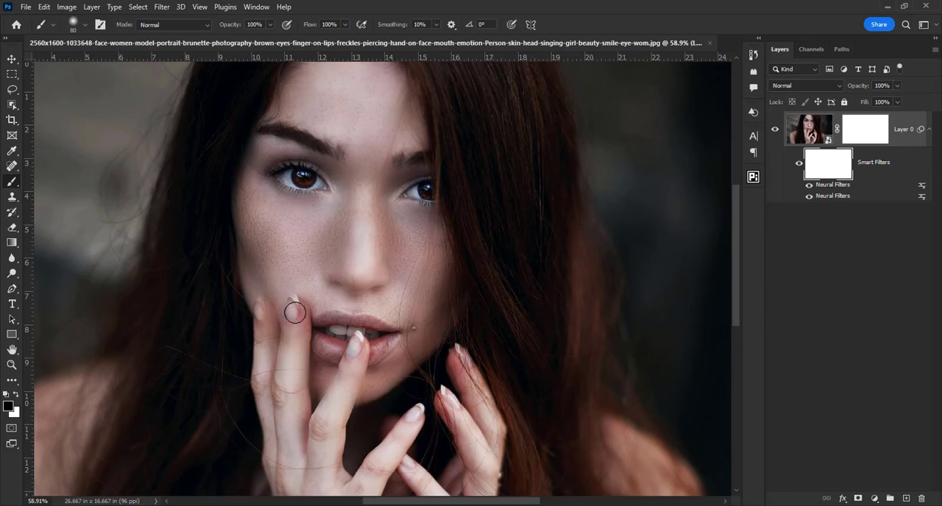
drag(294, 313, 295, 355)
drag(359, 343, 349, 377)
drag(262, 305, 275, 437)
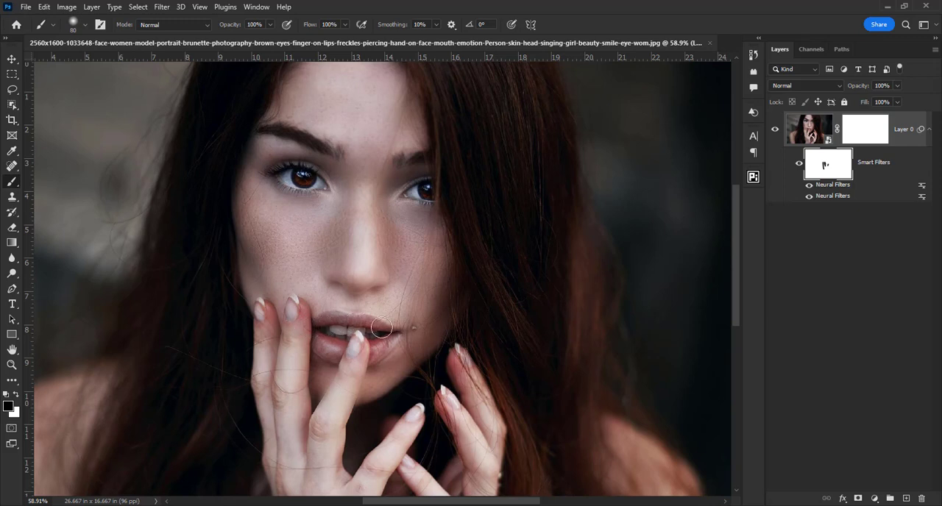
mouse_move(381, 327)
mouse_down()
mouse_move(372, 347)
mouse_move(327, 352)
mouse_up()
drag(481, 464, 431, 443)
Step: Compare the whole portrait with the masked Smart Filters switched off and on
key(ctrl+1)
key(ctrl+0)
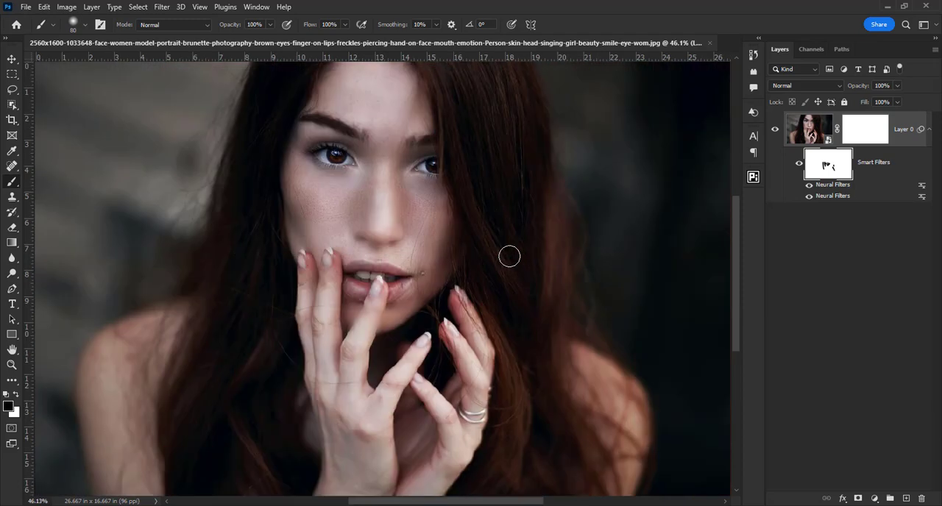
click(800, 165)
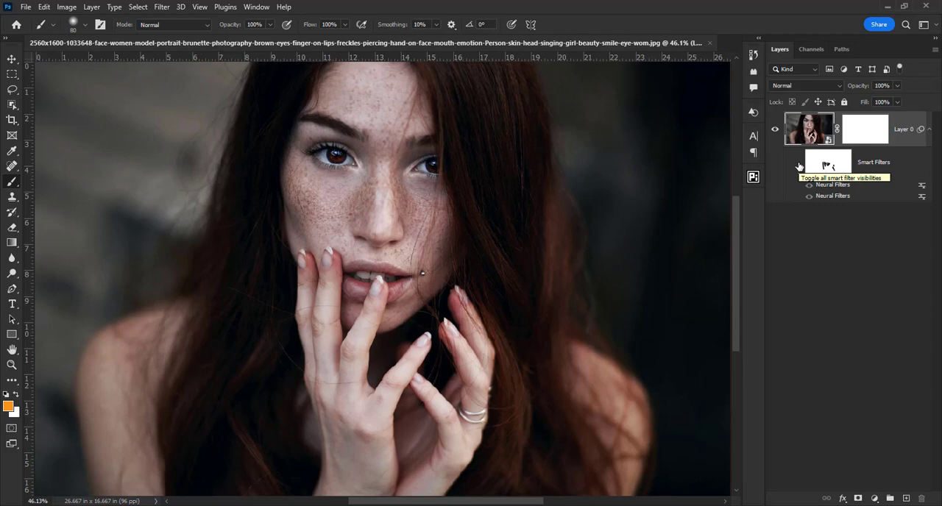
click(799, 165)
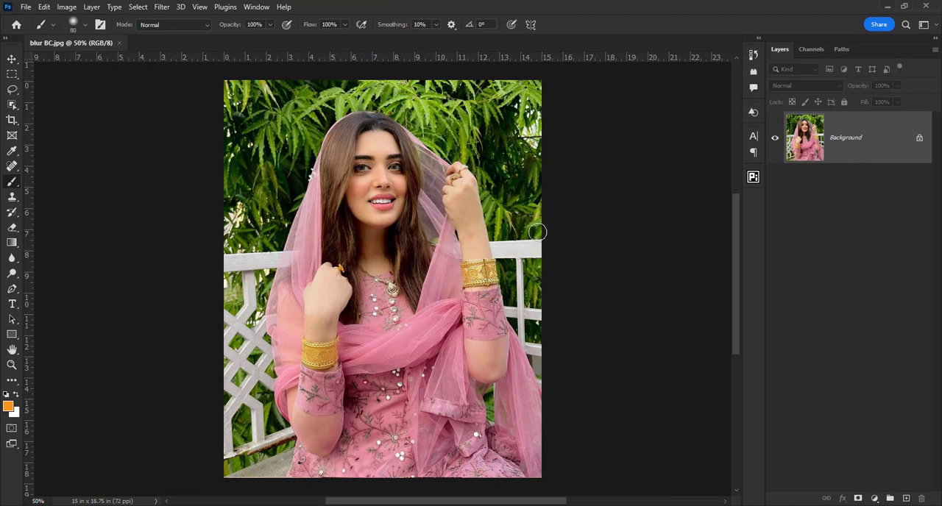
Step: Apply the Make B/W background quick action to the photo of the woman in the pink dress
key(ctrl+f)
scroll(630, 321, down, 3)
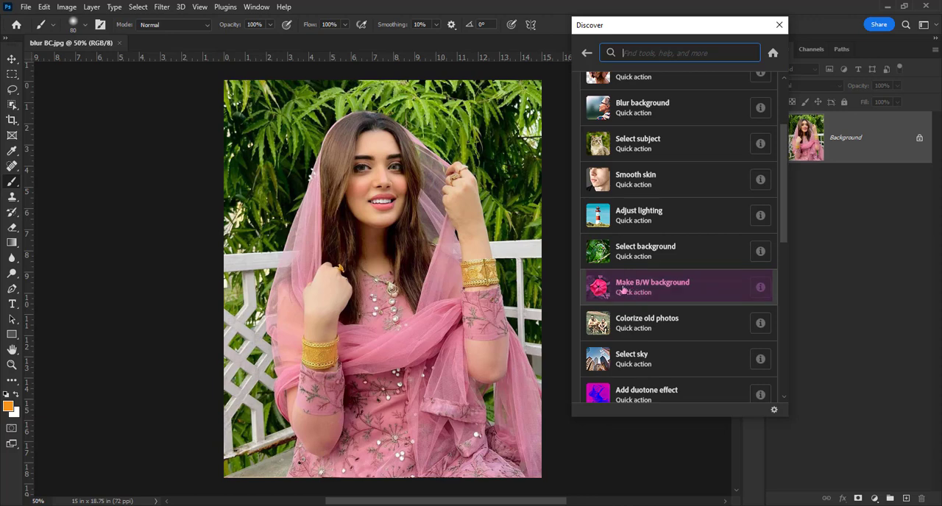
click(661, 288)
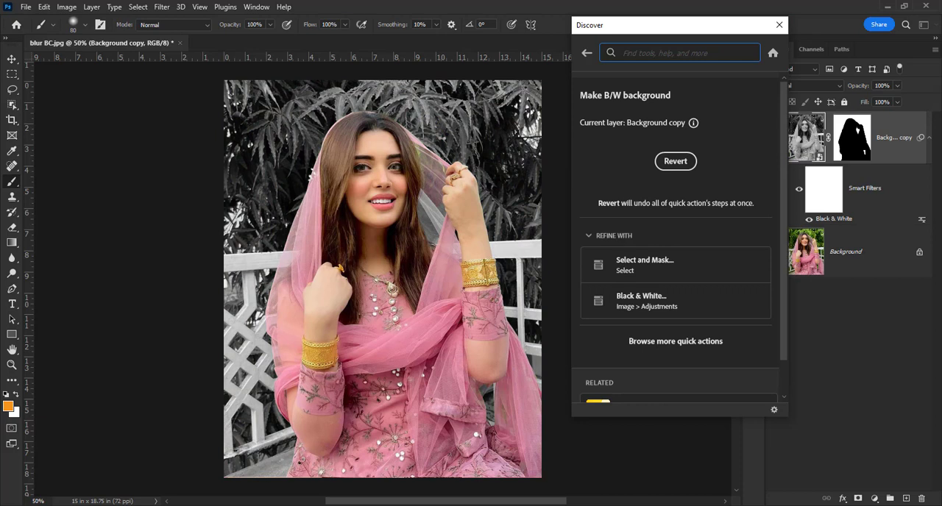
click(779, 26)
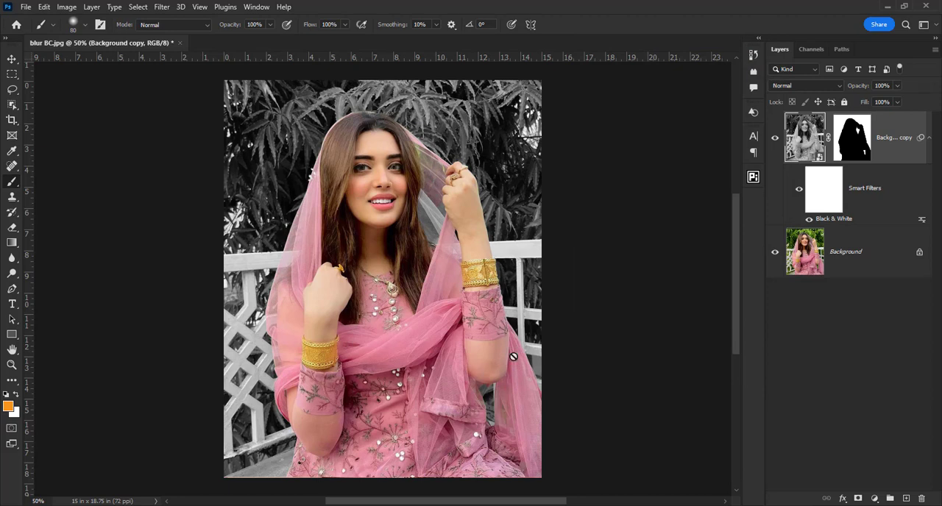
Step: Compare the photo with the masked black-and-white background copy layer hidden and shown
click(852, 148)
click(774, 139)
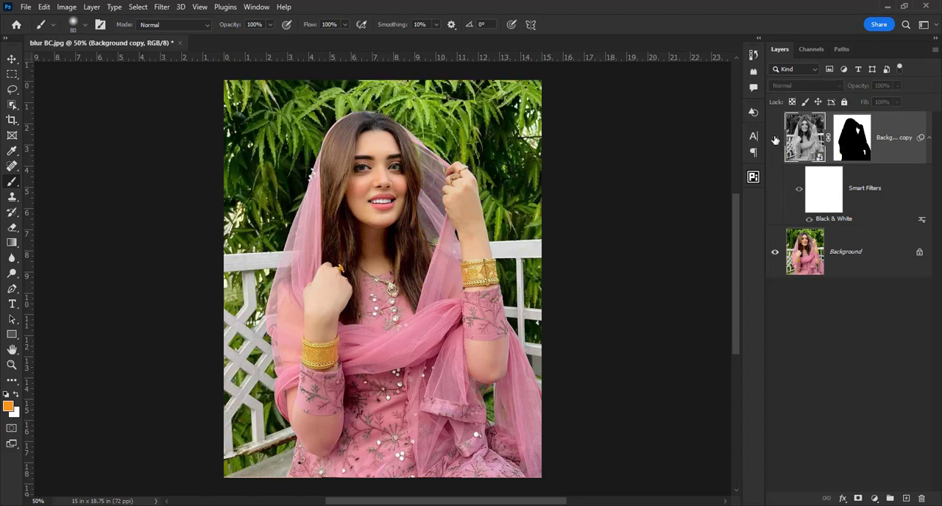
click(775, 140)
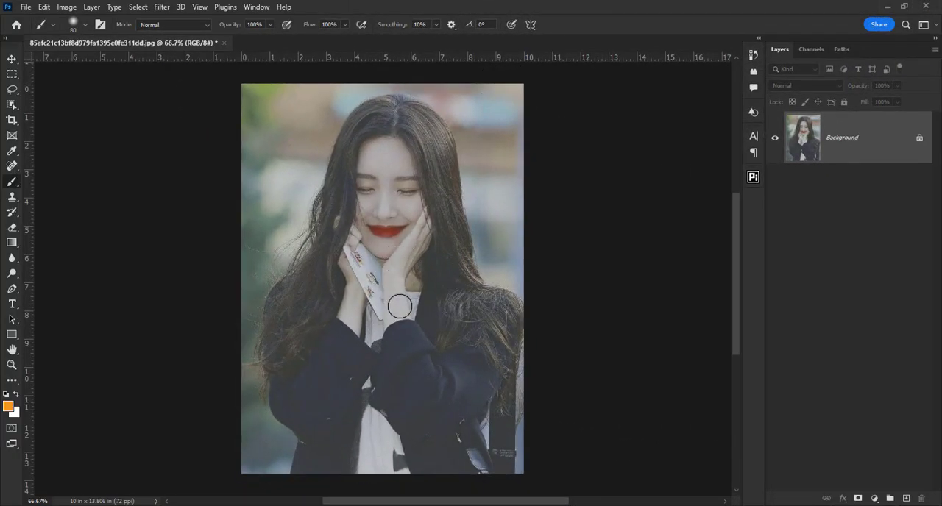
Step: Apply the Adjust lighting quick action to the long-haired woman's portrait and compare it with the Smart Filters off and on
key(ctrl+f)
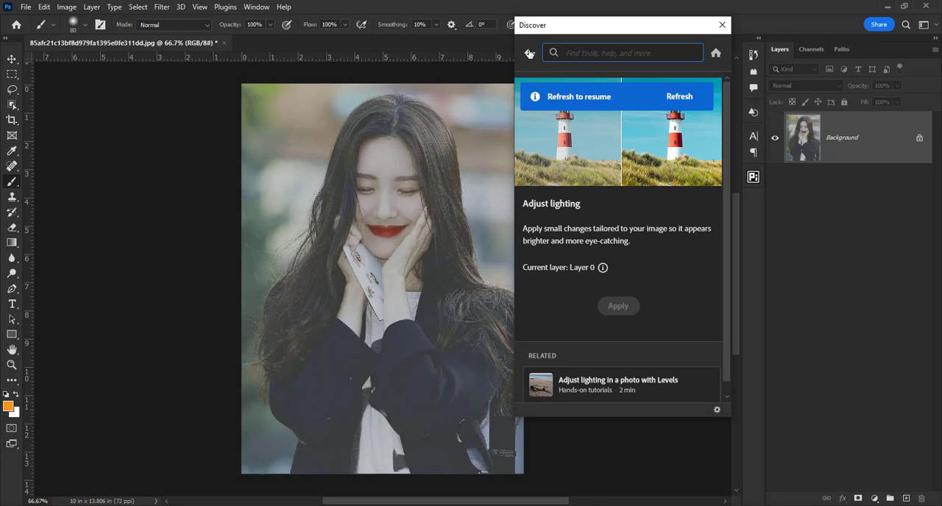
click(529, 53)
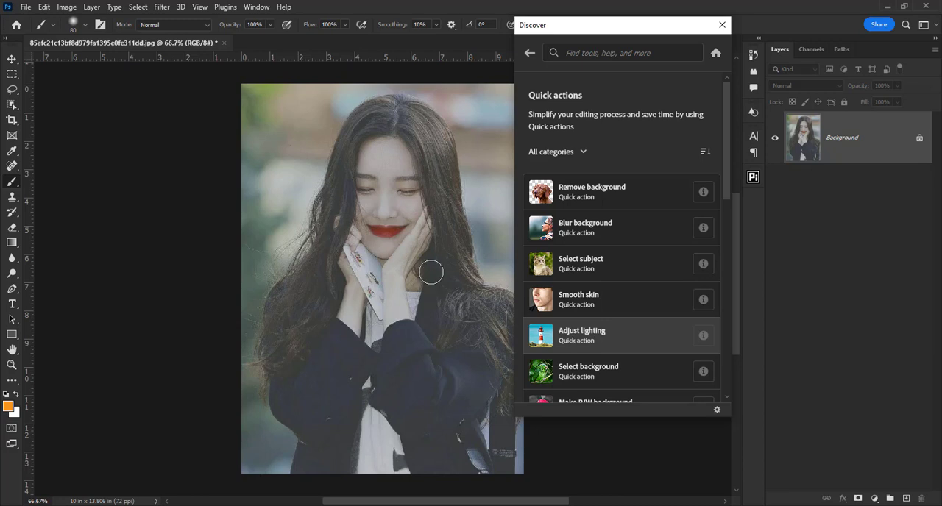
click(578, 336)
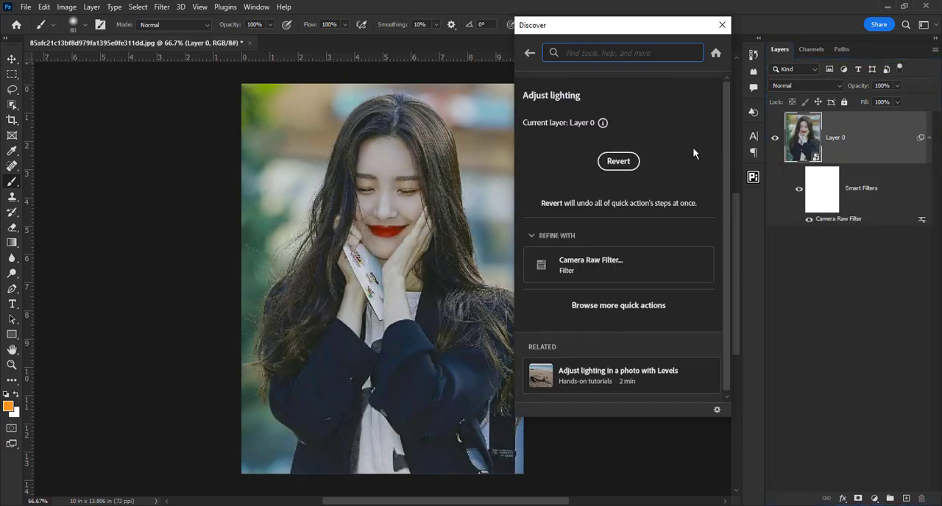
click(721, 25)
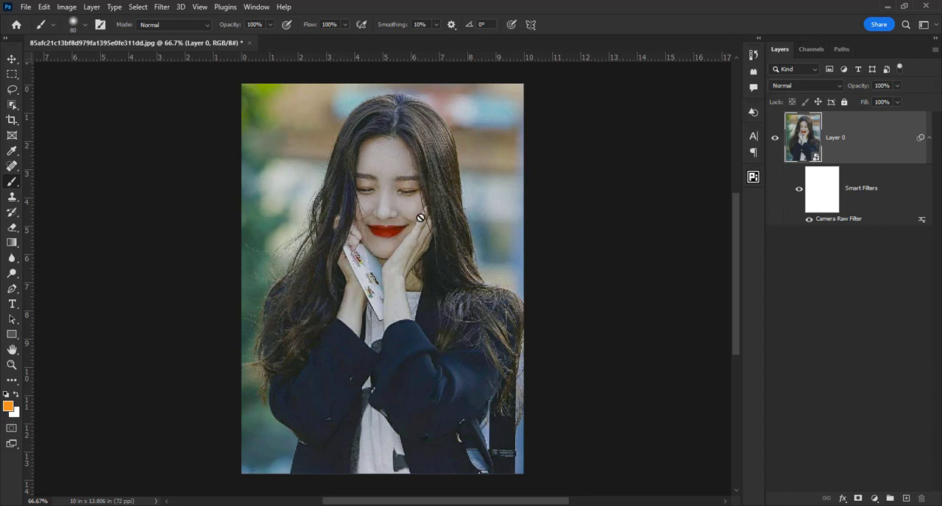
click(800, 190)
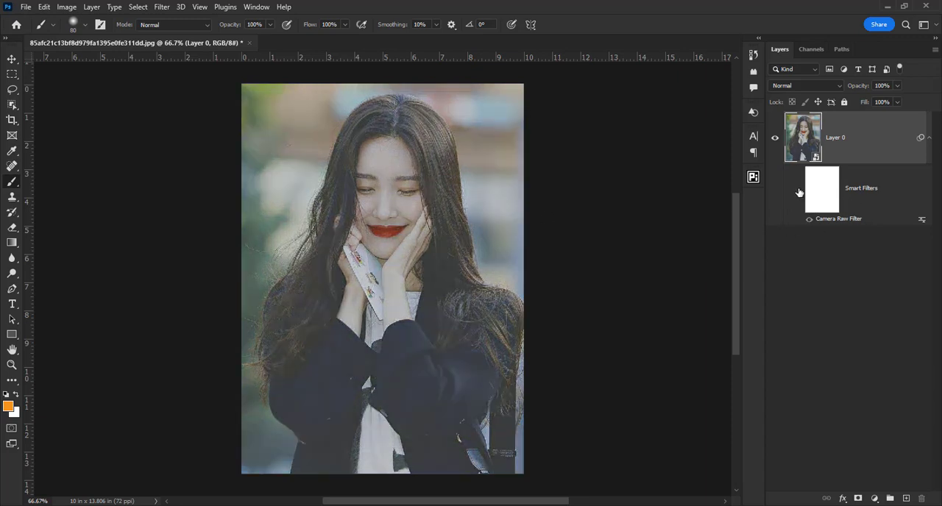
click(799, 191)
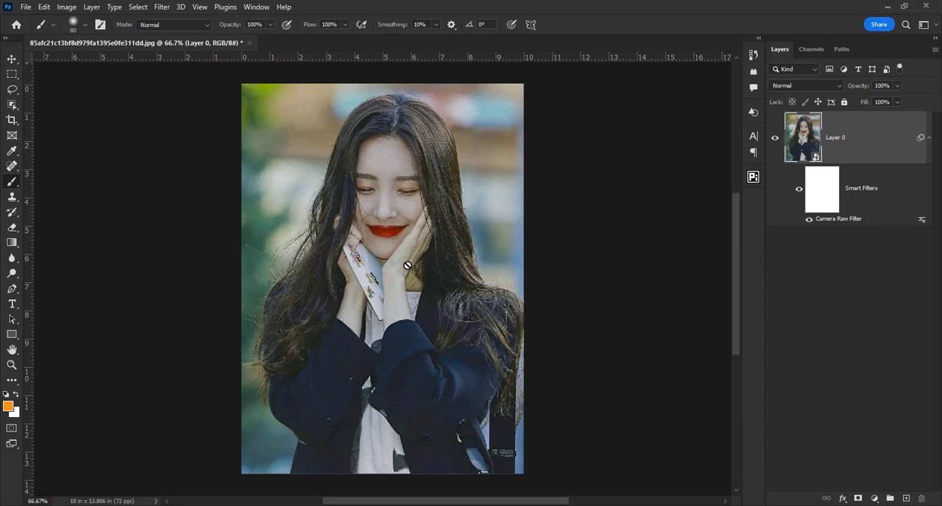
Step: Try the Make image B/W quick action on Layer 0 and revert it
key(ctrl+f)
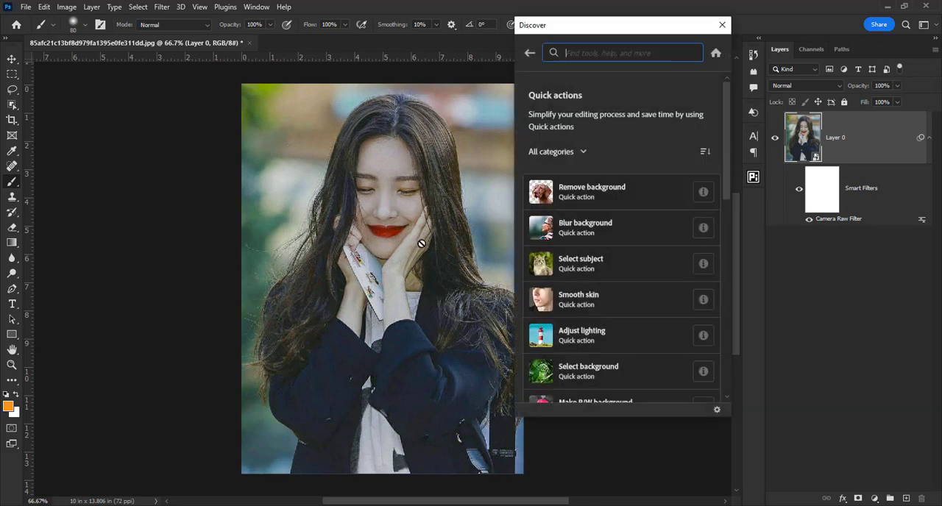
scroll(624, 278, down, 6)
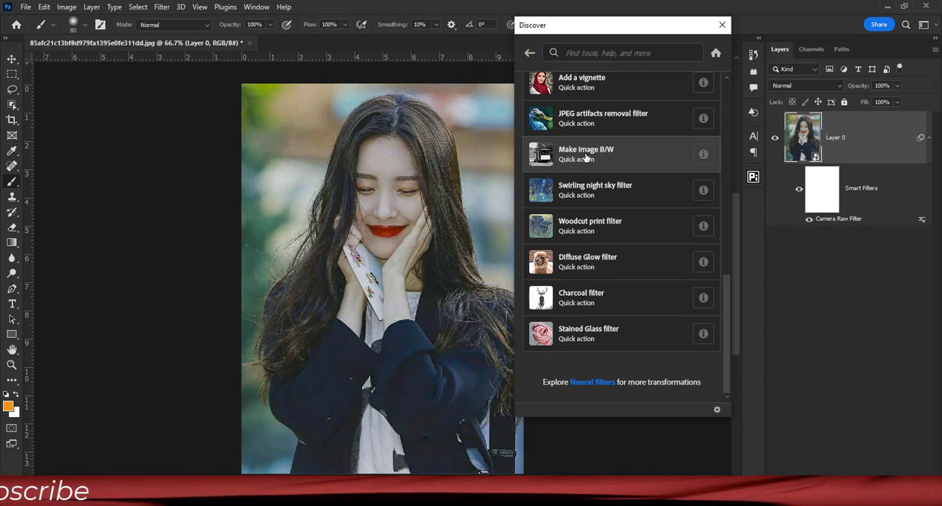
click(586, 157)
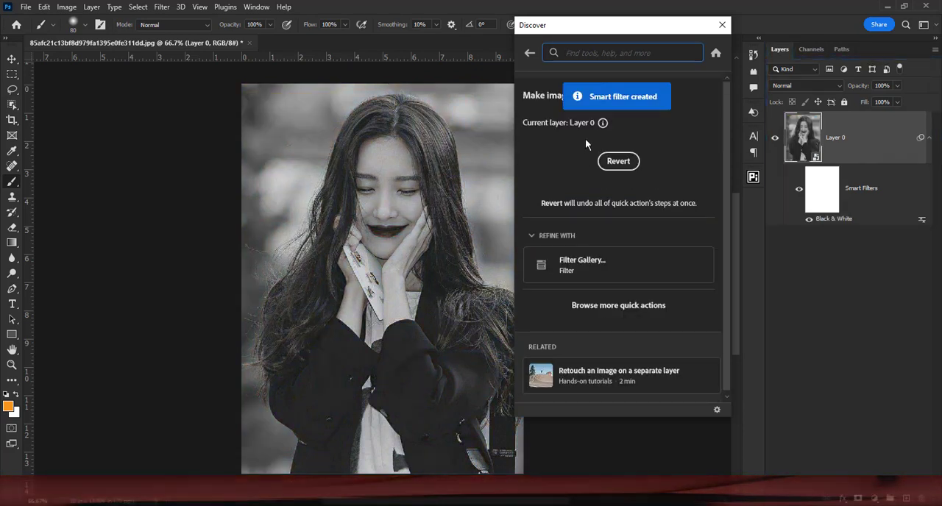
click(619, 164)
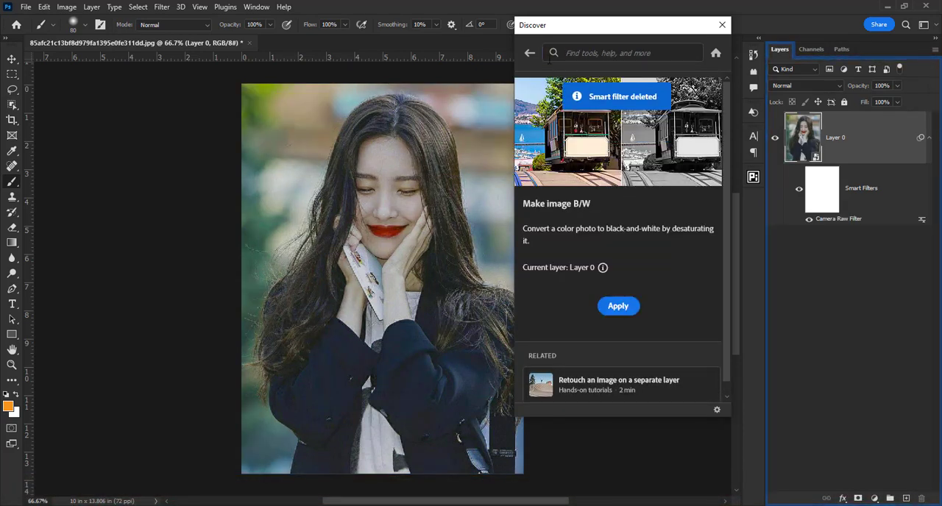
click(529, 53)
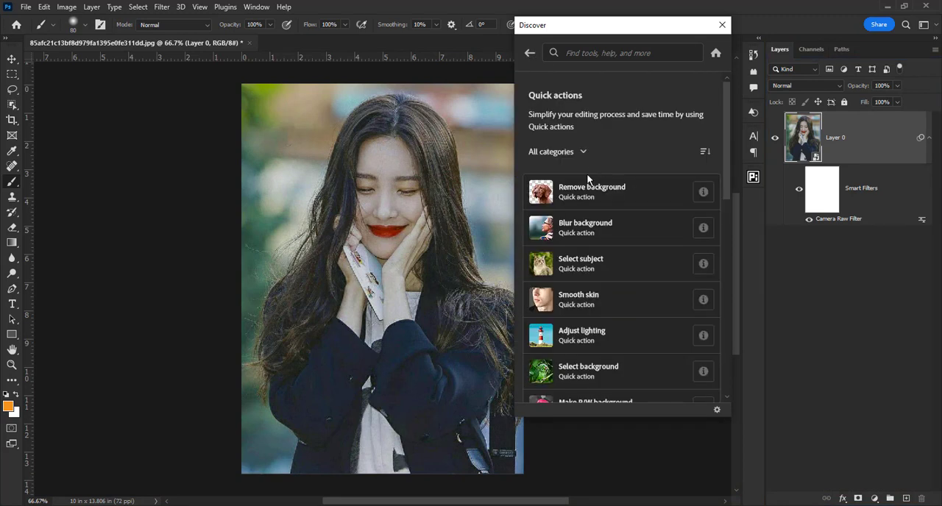
scroll(613, 283, down, 2)
scroll(613, 283, down, 3)
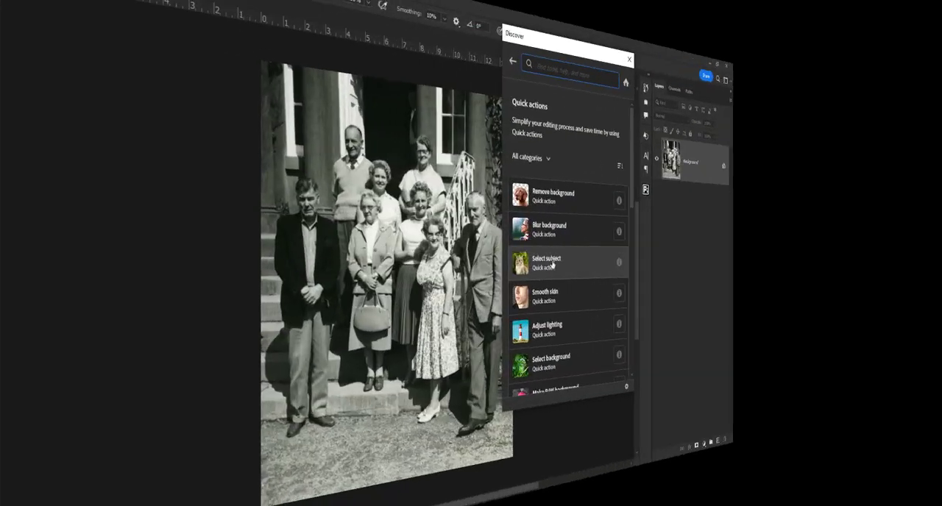
Step: Apply the Colorize old photos quick action to the group photo and compare it with the Smart Filters off and on
scroll(589, 269, down, 2)
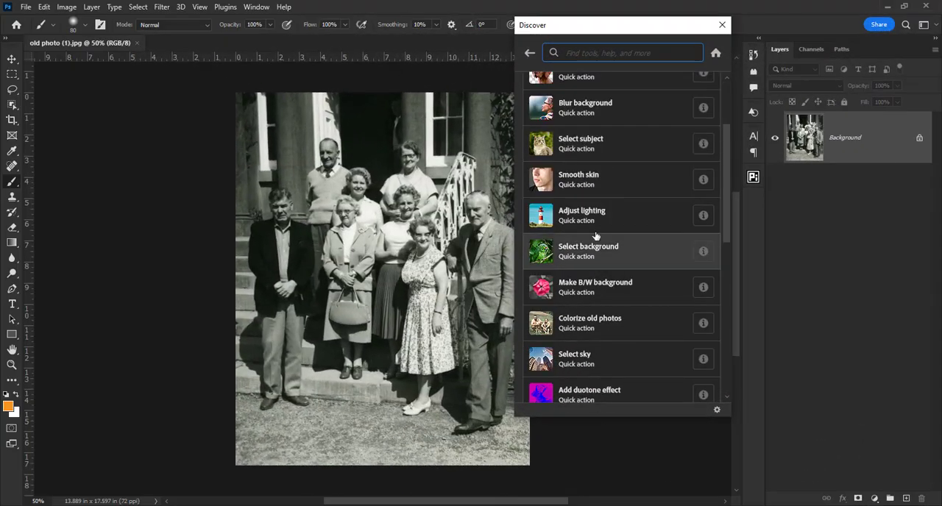
click(633, 326)
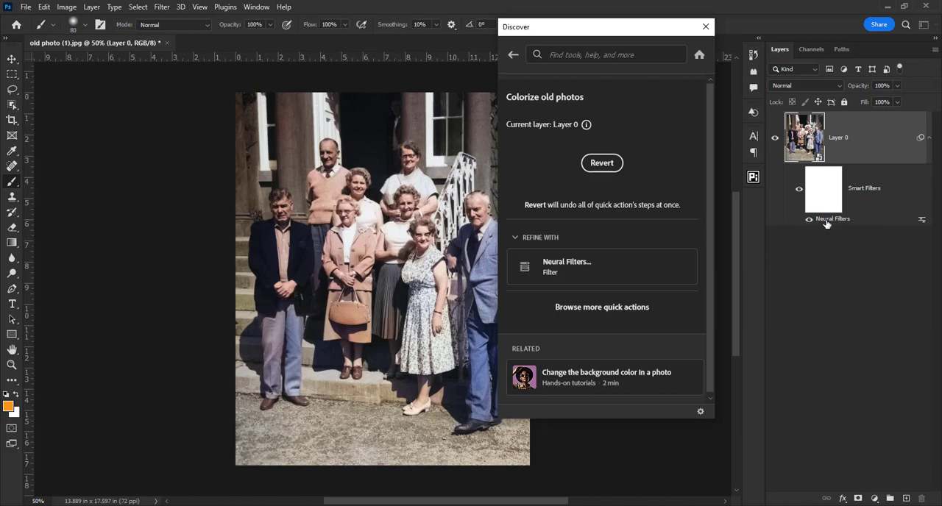
click(705, 28)
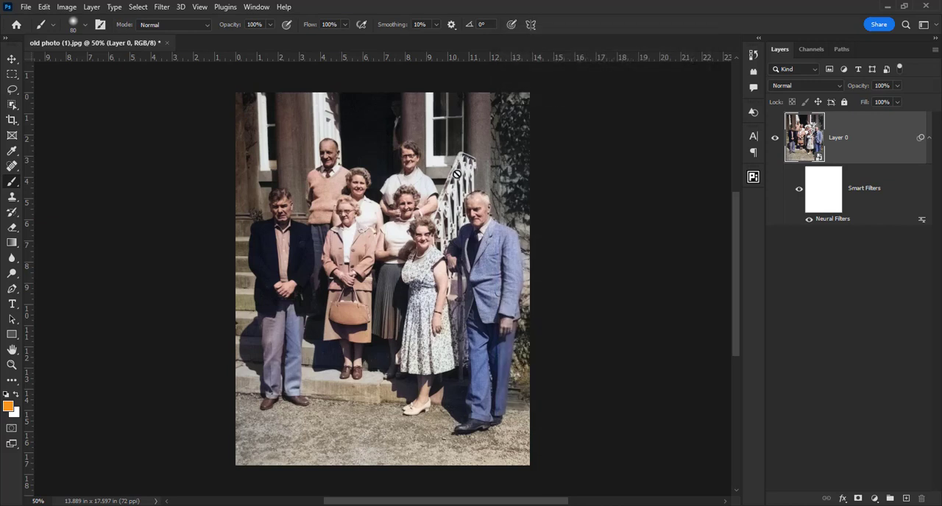
click(799, 192)
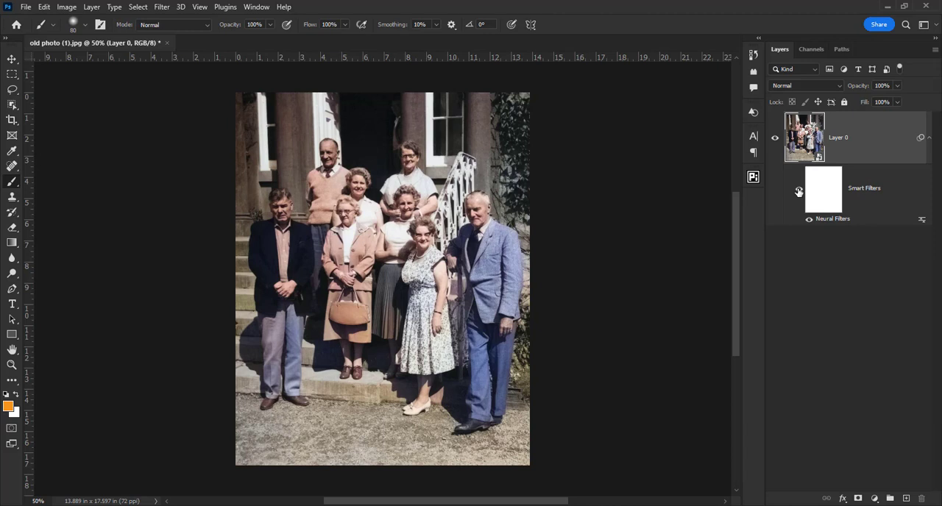